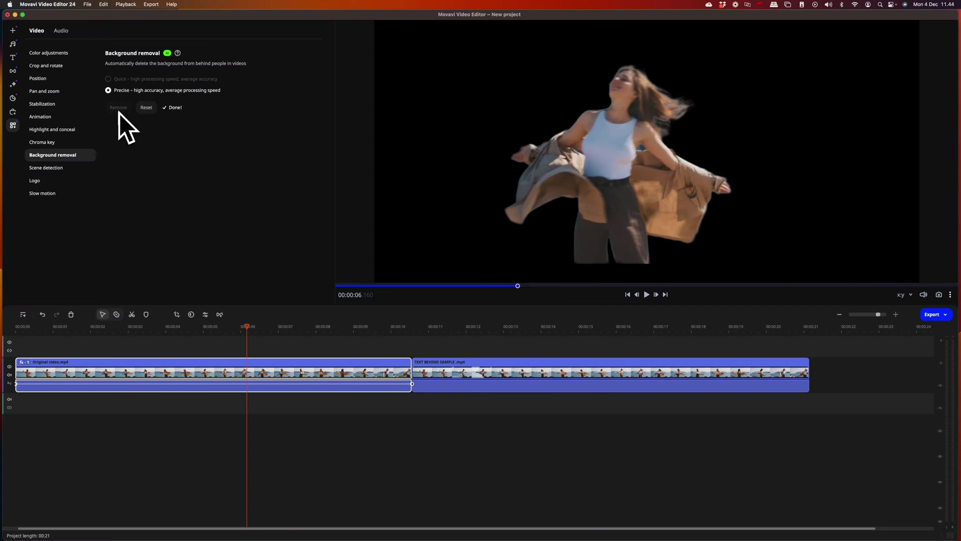
Scrub back to about 0:03.6 and play the background-removed dancer clip
{"action": "left_click_drag", "start_coordinate": [226, 330], "coordinate": [150, 332]}
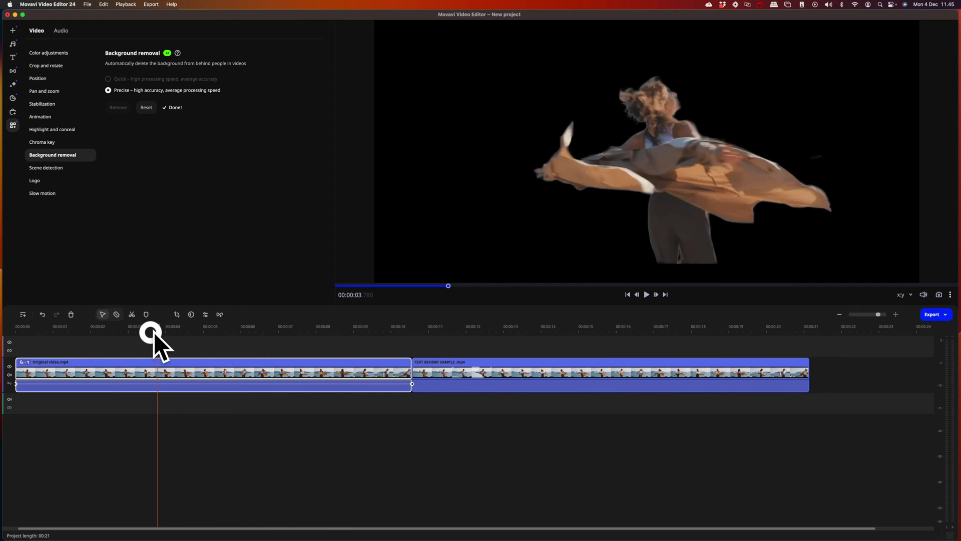
{"action": "left_click", "coordinate": [647, 296]}
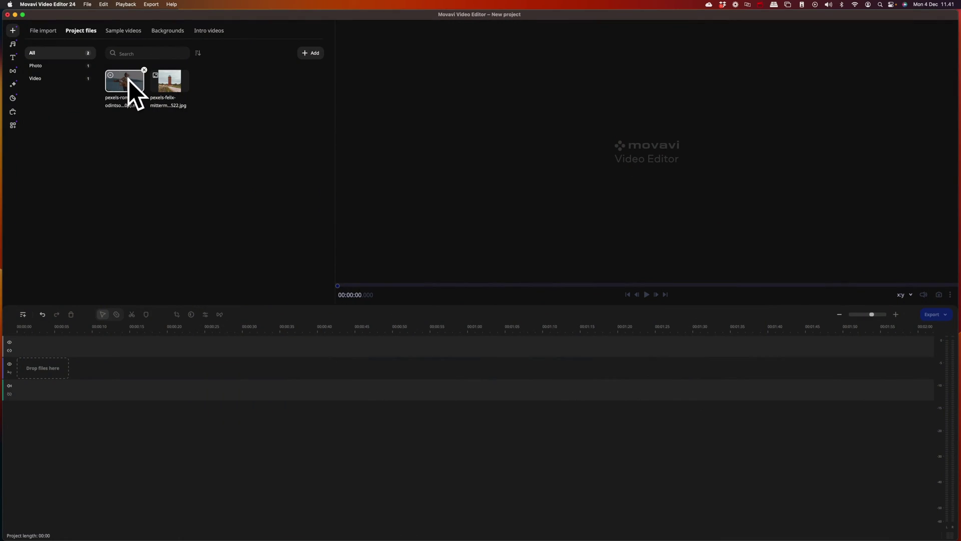
Put the seaside dancer video, Original video.mp4, on the timeline and play it
{"action": "left_click_drag", "start_coordinate": [129, 81], "coordinate": [136, 334]}
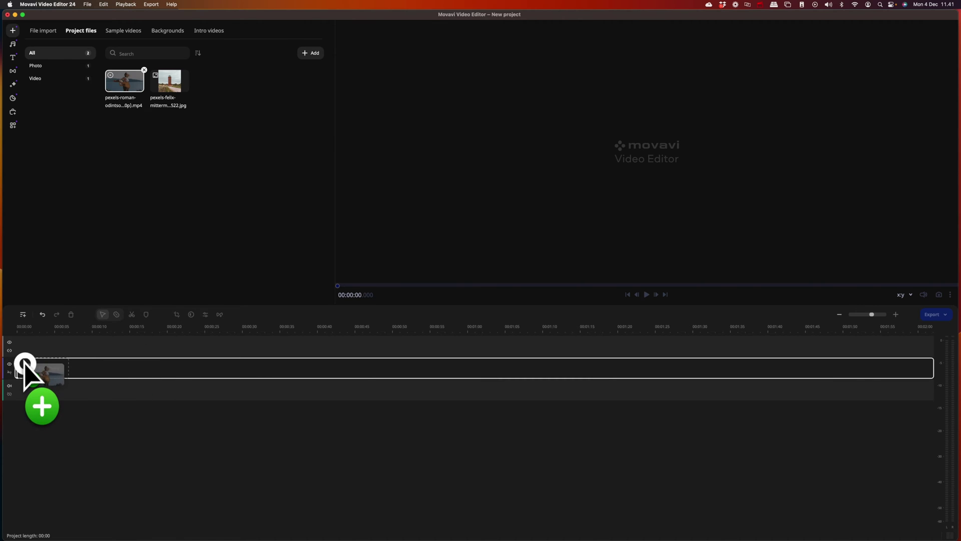
{"action": "left_click_drag", "start_coordinate": [24, 364], "coordinate": [28, 364]}
{"action": "left_click", "coordinate": [646, 294]}
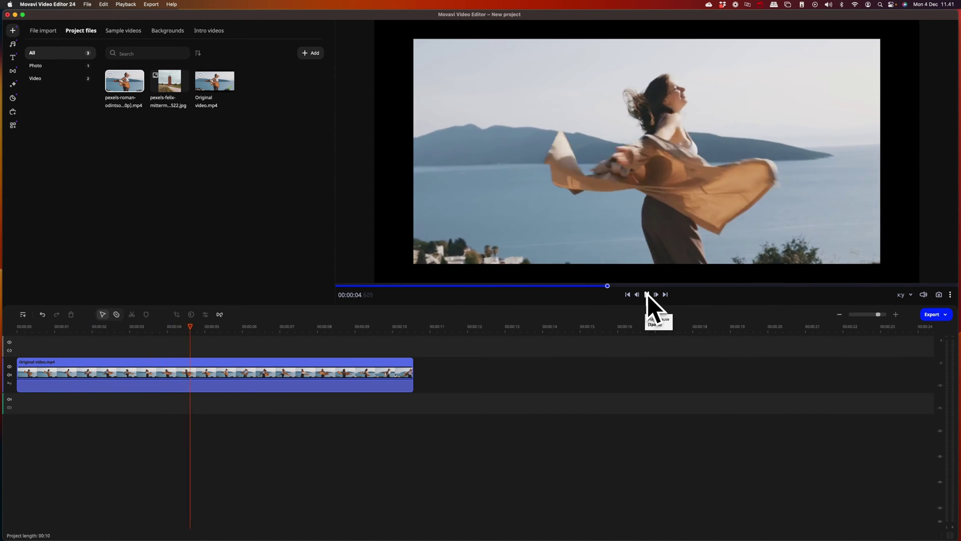
Pause, preview the Flyby and Fly in titles, and place Fly in above the dancer video
{"action": "left_click", "coordinate": [648, 295]}
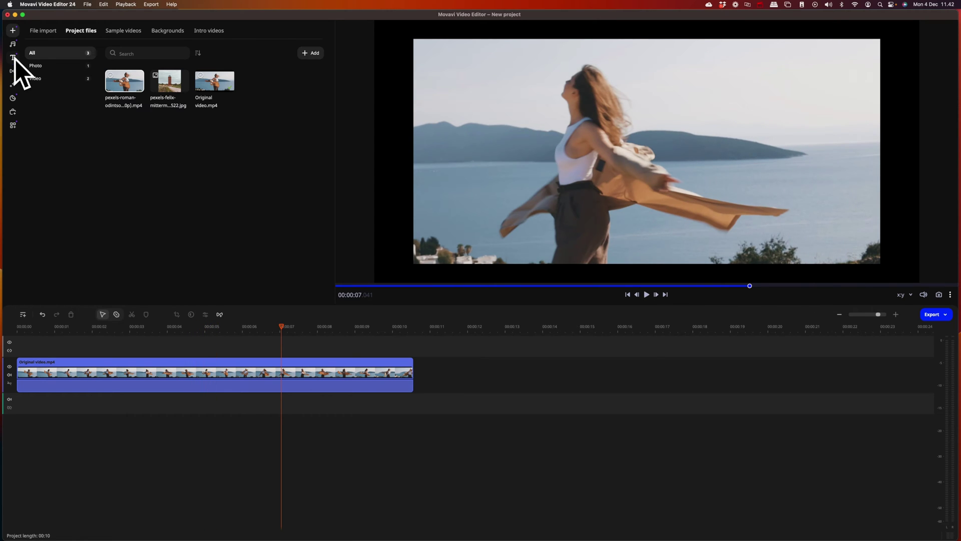
{"action": "left_click", "coordinate": [13, 58]}
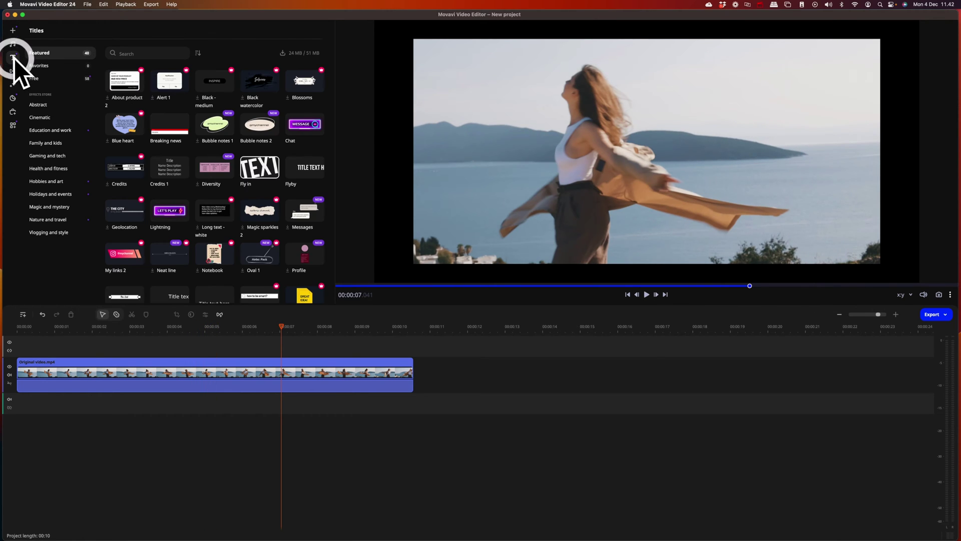
{"action": "left_click", "coordinate": [300, 170]}
{"action": "left_click", "coordinate": [299, 170]}
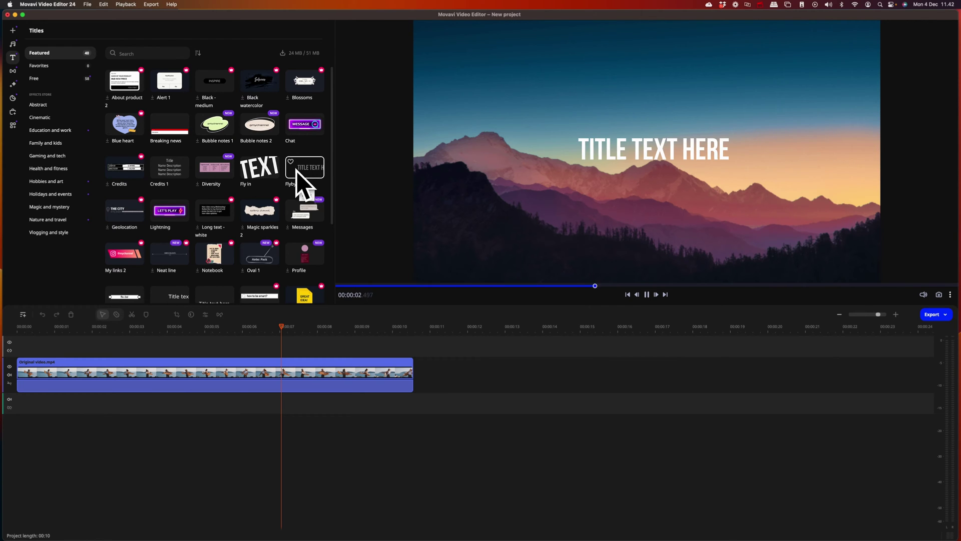
{"action": "left_click", "coordinate": [258, 168]}
{"action": "left_click_drag", "start_coordinate": [260, 166], "coordinate": [124, 338]}
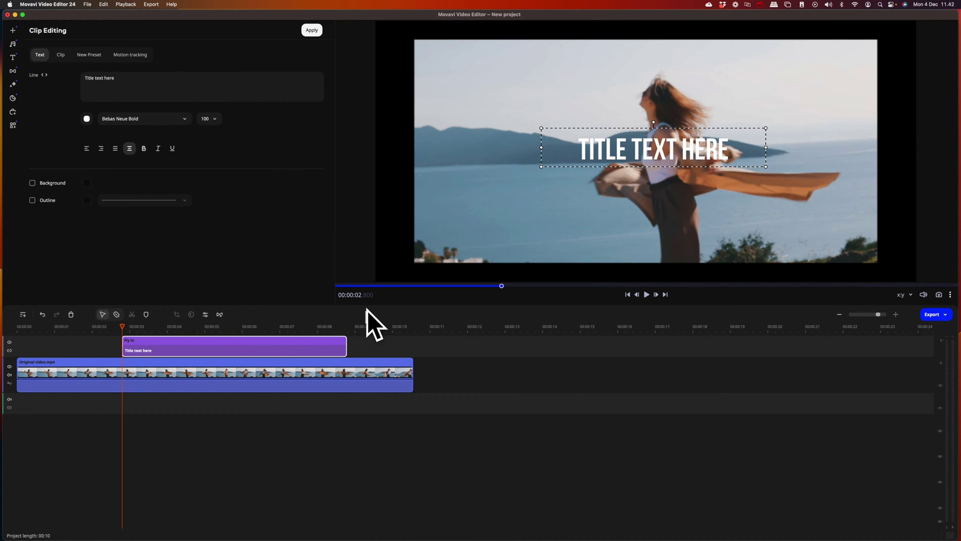
Replace the placeholder title text with 'TEXT BEHIND' in the Verdana font
{"action": "double_click", "coordinate": [596, 153]}
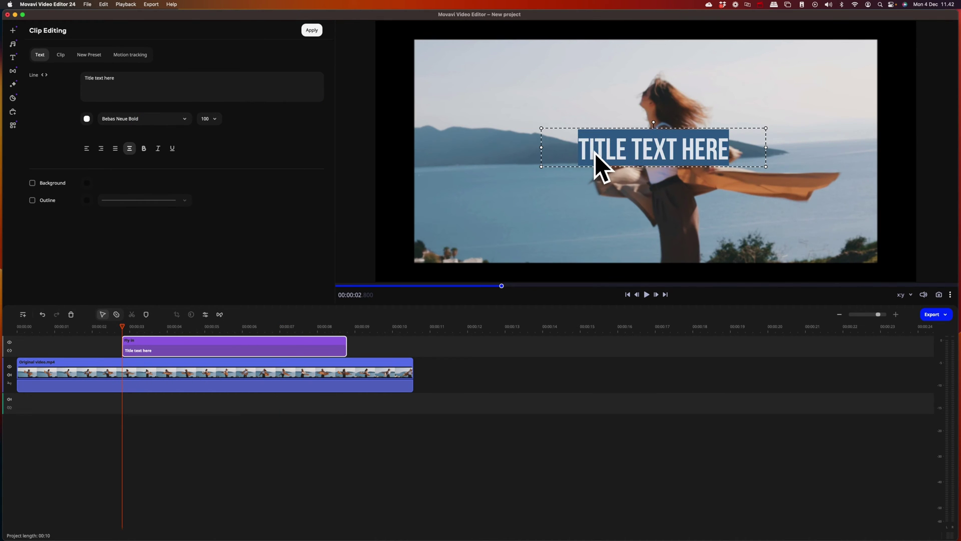
{"action": "type", "text": "TEXT BEHIND"}
{"action": "left_click", "coordinate": [128, 118]}
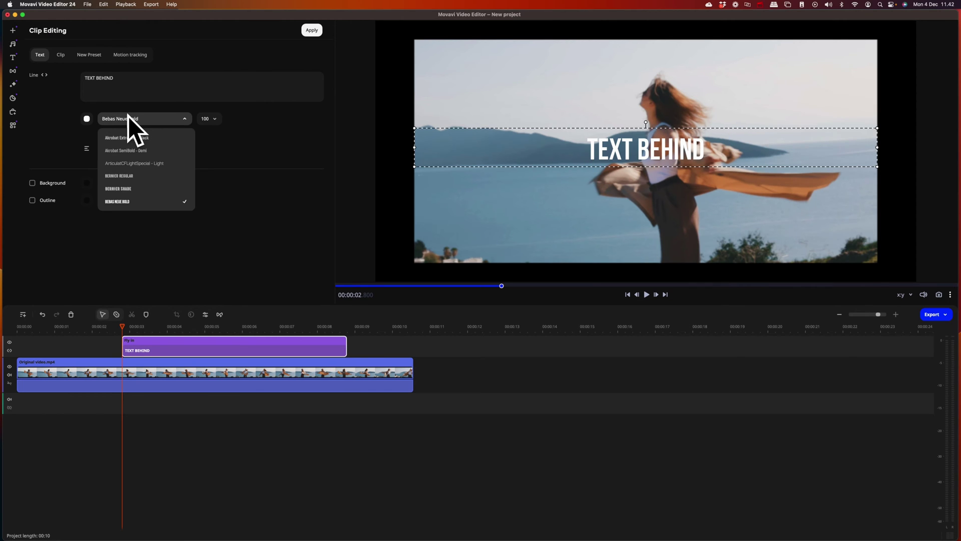
{"action": "scroll", "coordinate": [132, 186], "scroll_direction": "down", "scroll_amount": 2}
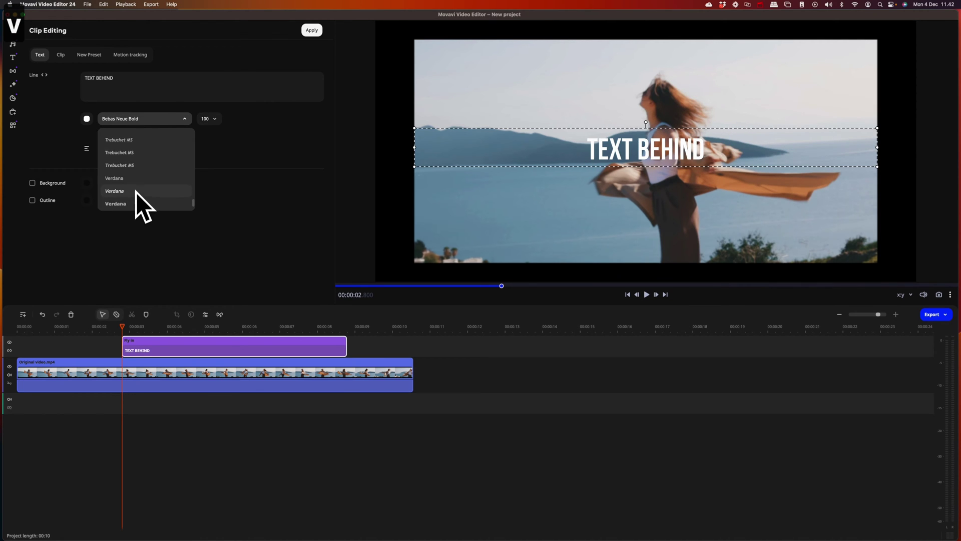
{"action": "left_click", "coordinate": [136, 192]}
Set the title font size to 150 and lower its colour opacity to about 83%
{"action": "left_click", "coordinate": [206, 112]}
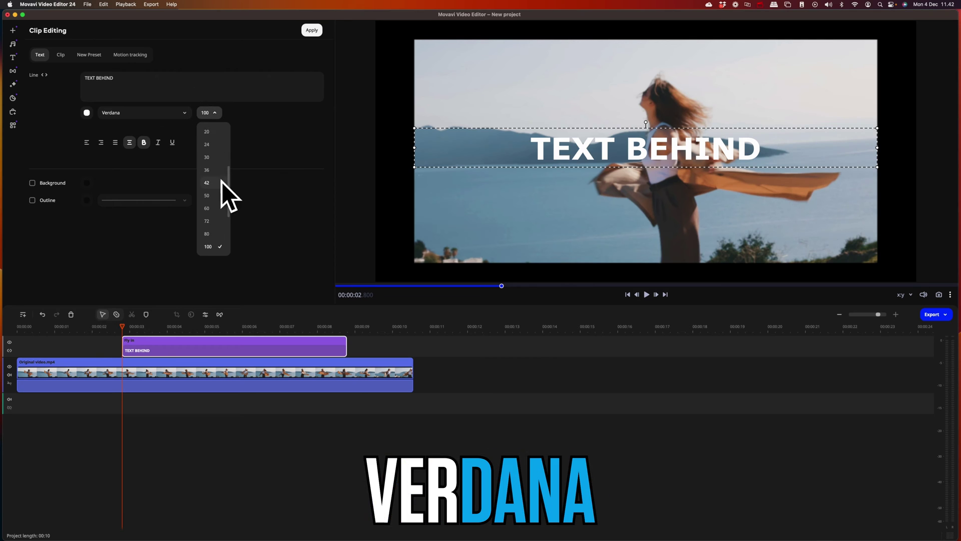
{"action": "left_click", "coordinate": [213, 229]}
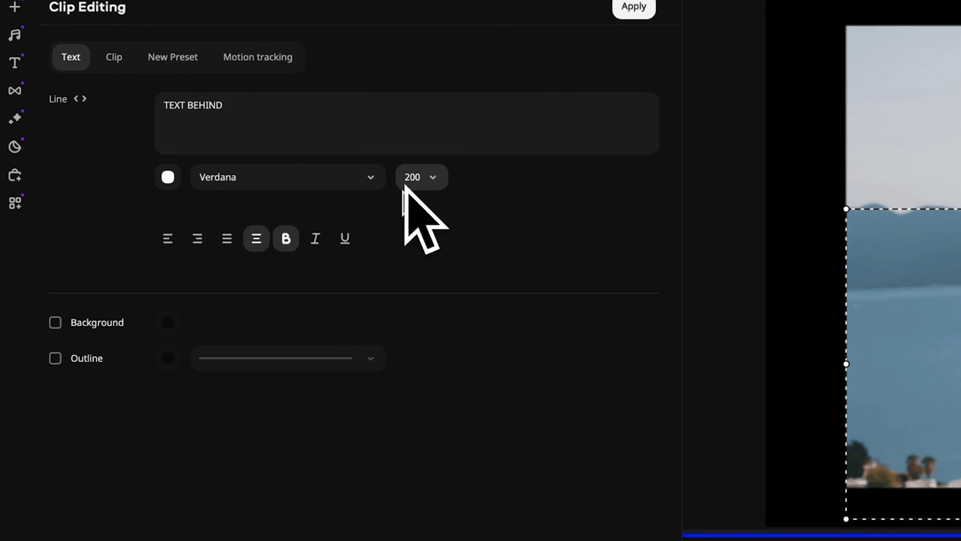
{"action": "left_click", "coordinate": [411, 177]}
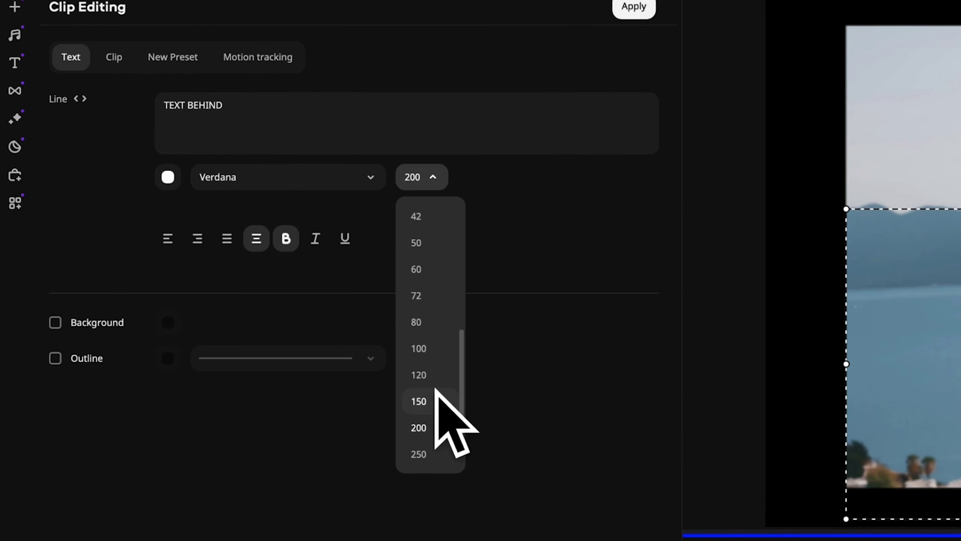
{"action": "left_click", "coordinate": [433, 398]}
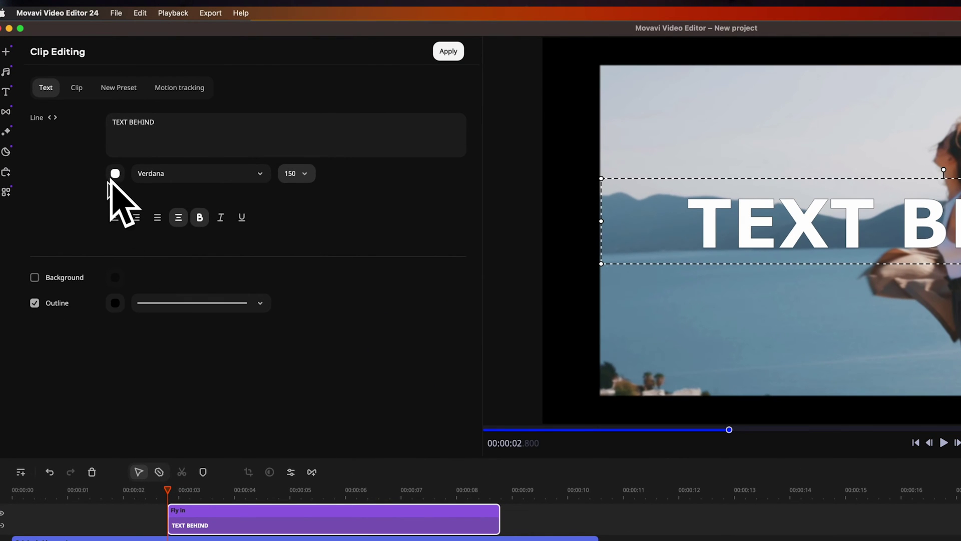
{"action": "left_click", "coordinate": [115, 175]}
{"action": "left_click_drag", "start_coordinate": [192, 390], "coordinate": [178, 390]}
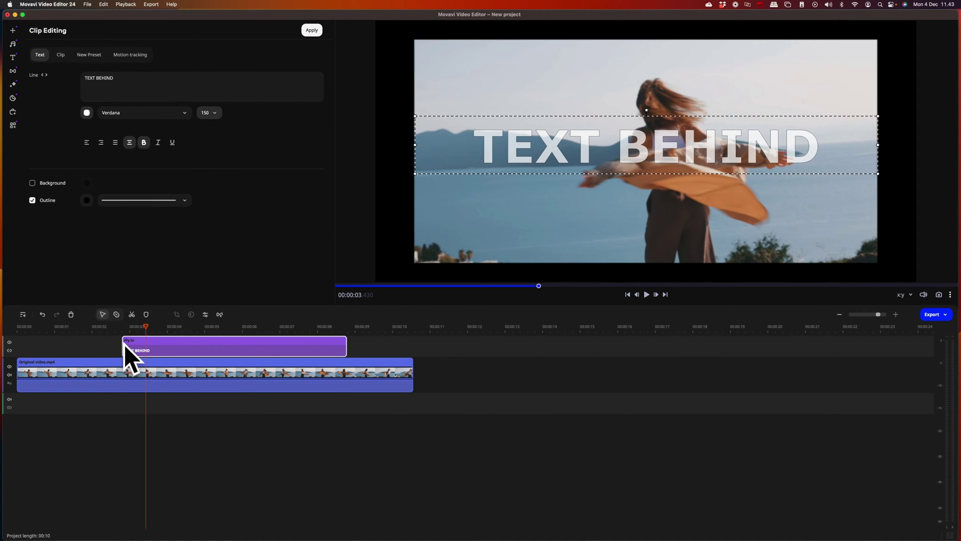
Stretch the title clip across the full 0–10 s video and play it back
{"action": "left_click", "coordinate": [143, 513]}
{"action": "left_click_drag", "start_coordinate": [104, 344], "coordinate": [17, 341]}
{"action": "left_click_drag", "start_coordinate": [347, 344], "coordinate": [413, 345]}
{"action": "left_click", "coordinate": [646, 294]}
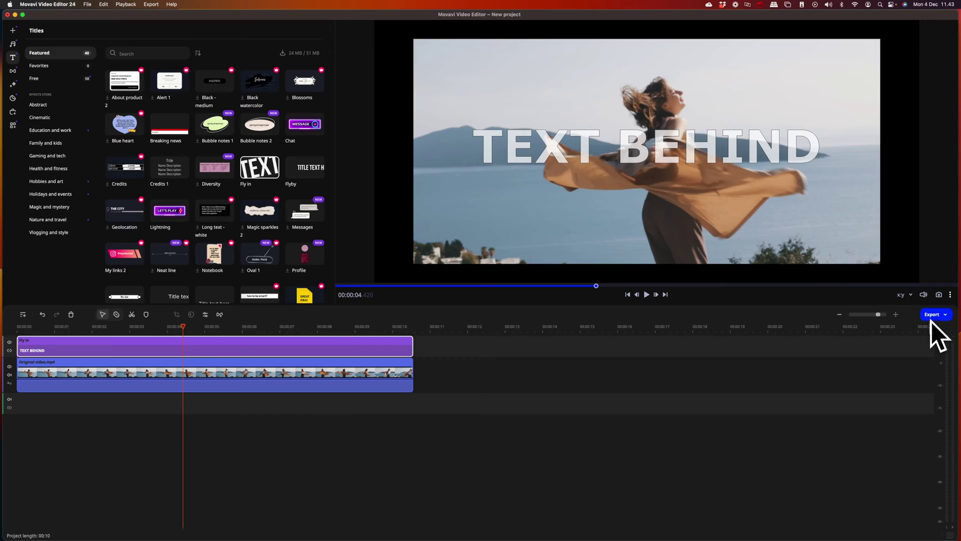
Export the video and add the rendered TEXT BEHIND SAMPLE clip after the original
{"action": "left_click", "coordinate": [933, 316]}
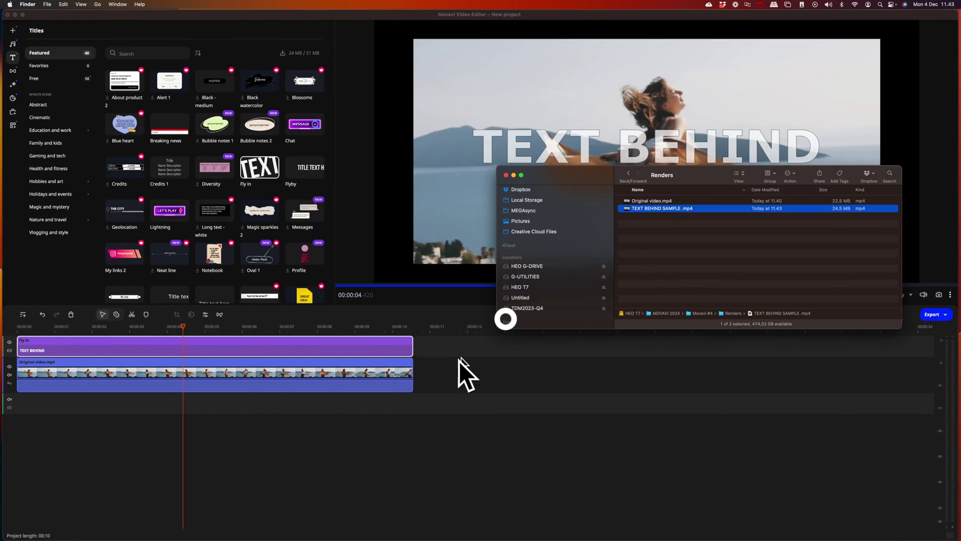
{"action": "left_click_drag", "start_coordinate": [459, 362], "coordinate": [443, 378]}
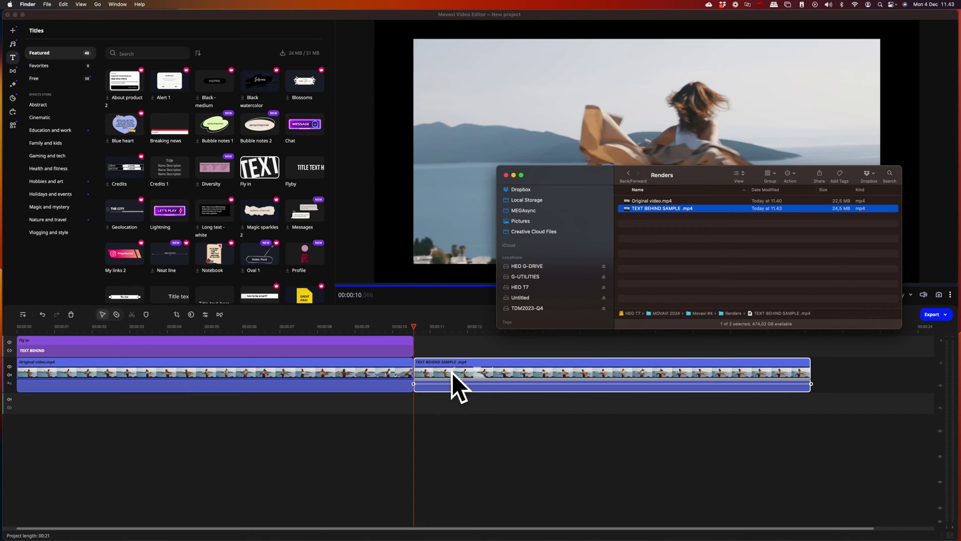
{"action": "left_click", "coordinate": [361, 344]}
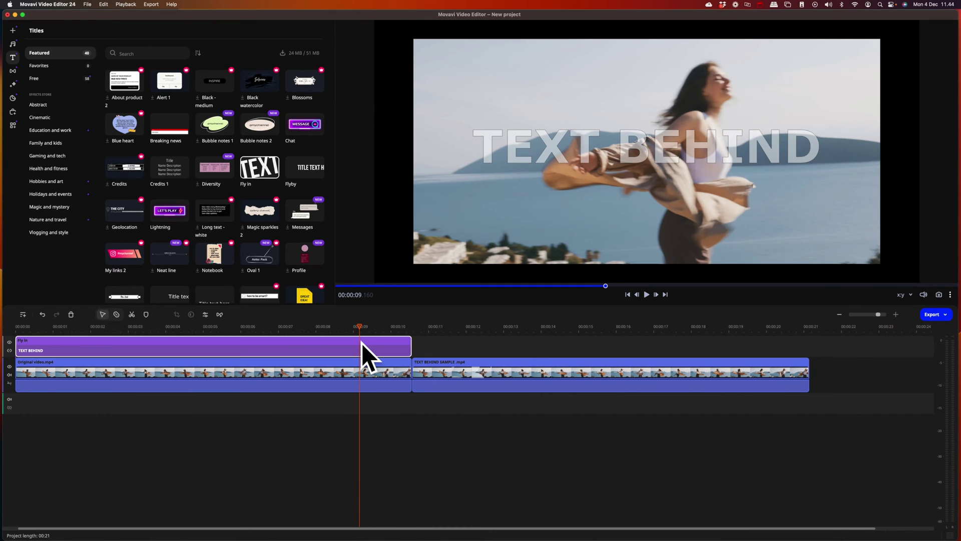
Cut the title clip, remove the dancer video's background in Precise mode, and raise it a track
{"action": "key", "text": "super+x"}
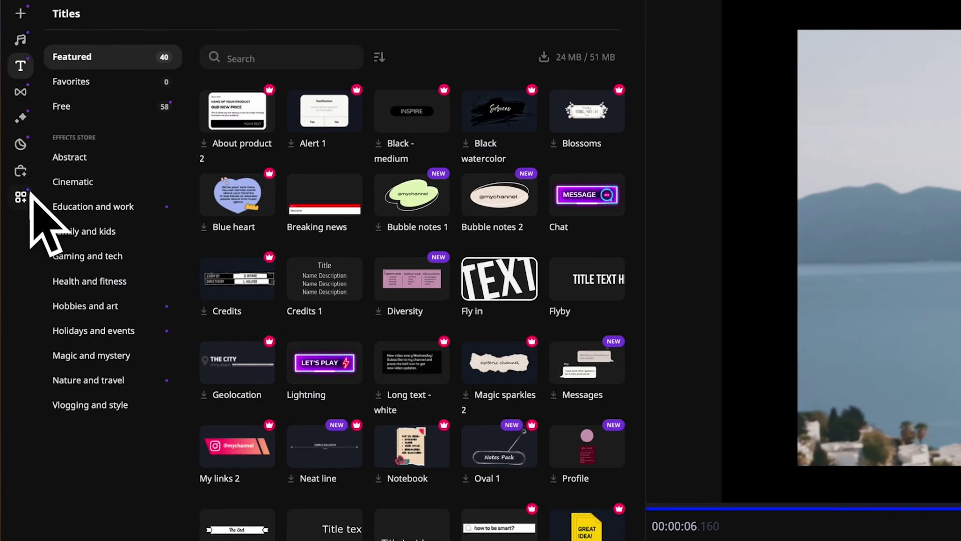
{"action": "left_click", "coordinate": [12, 125]}
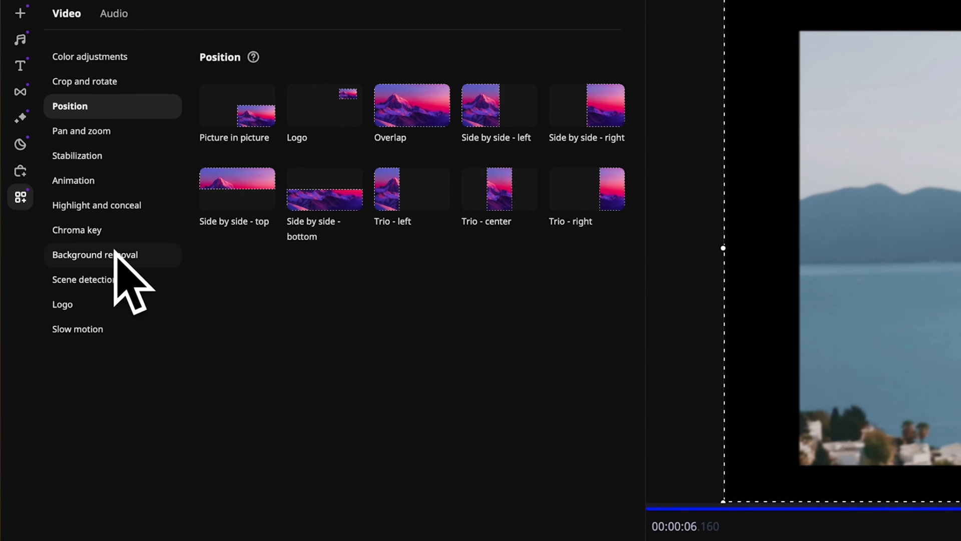
{"action": "left_click", "coordinate": [114, 253]}
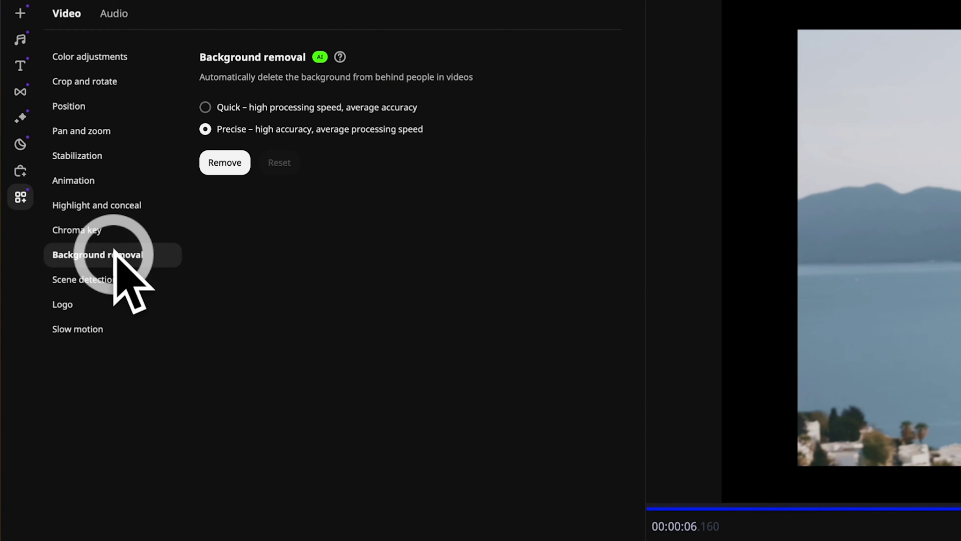
{"action": "left_click", "coordinate": [224, 162]}
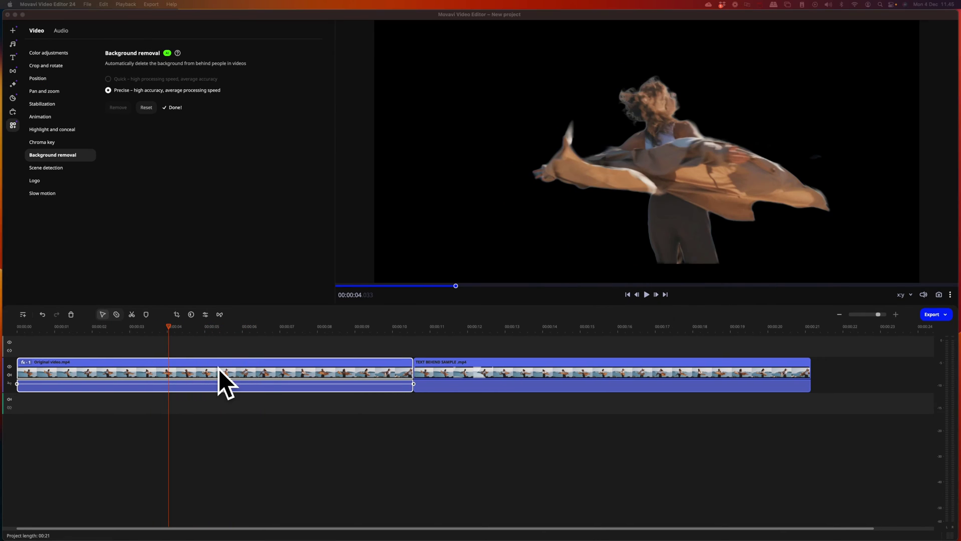
{"action": "mouse_move", "coordinate": [218, 369]}
{"action": "left_mouse_down"}
{"action": "mouse_move", "coordinate": [236, 341]}
{"action": "mouse_move", "coordinate": [218, 359]}
{"action": "left_mouse_up"}
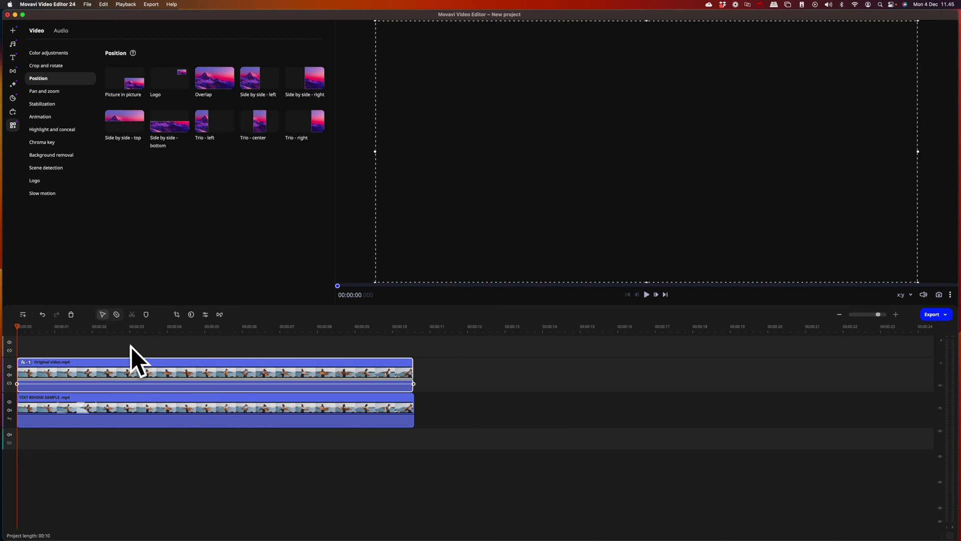
Play the stacked clips showing the dancer in front of the TEXT BEHIND lettering
{"action": "left_click", "coordinate": [647, 295]}
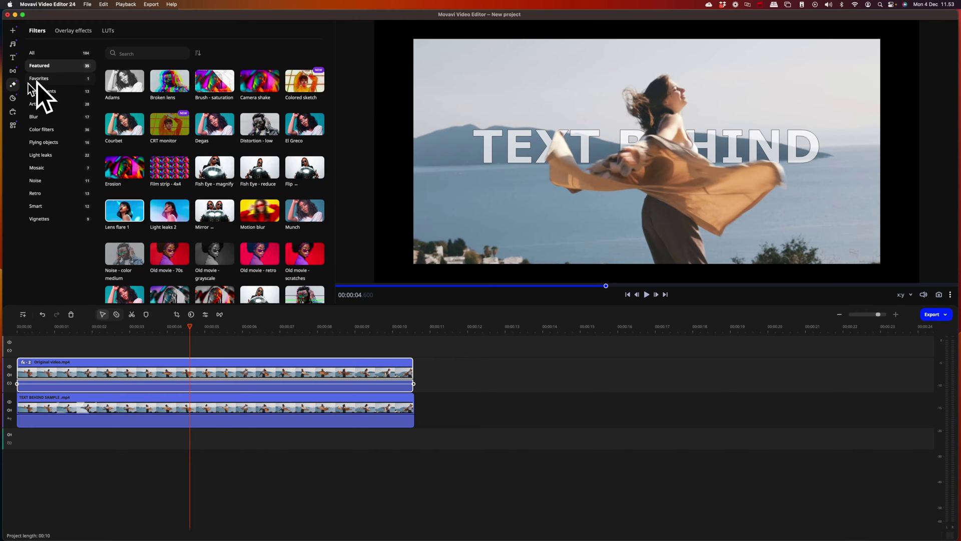
Search the filters for 'lens'
{"action": "left_click", "coordinate": [130, 52]}
{"action": "type", "text": "lens"}
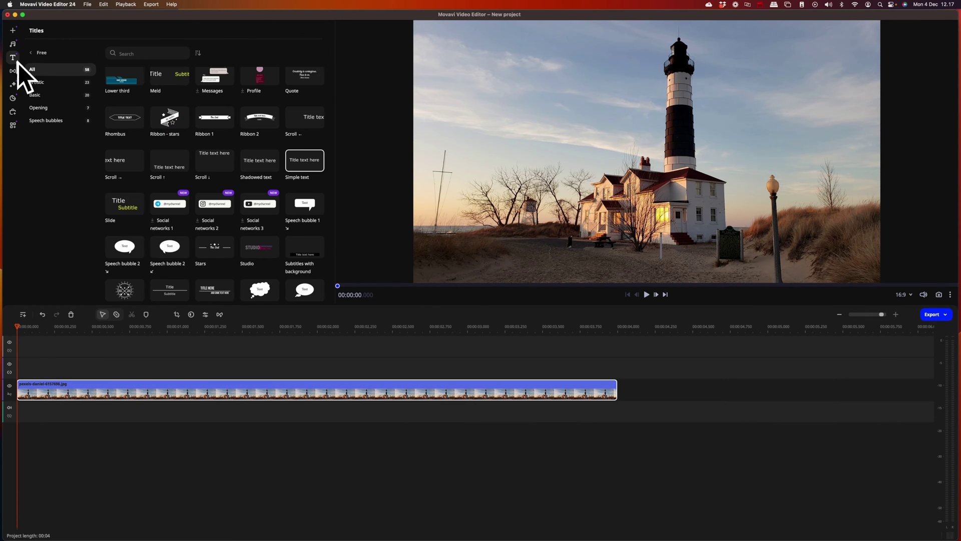
Add a Simple text title reading 'TEXT BEHIND PHOTO' and widen its box to one line
{"action": "left_click_drag", "start_coordinate": [221, 150], "coordinate": [39, 344]}
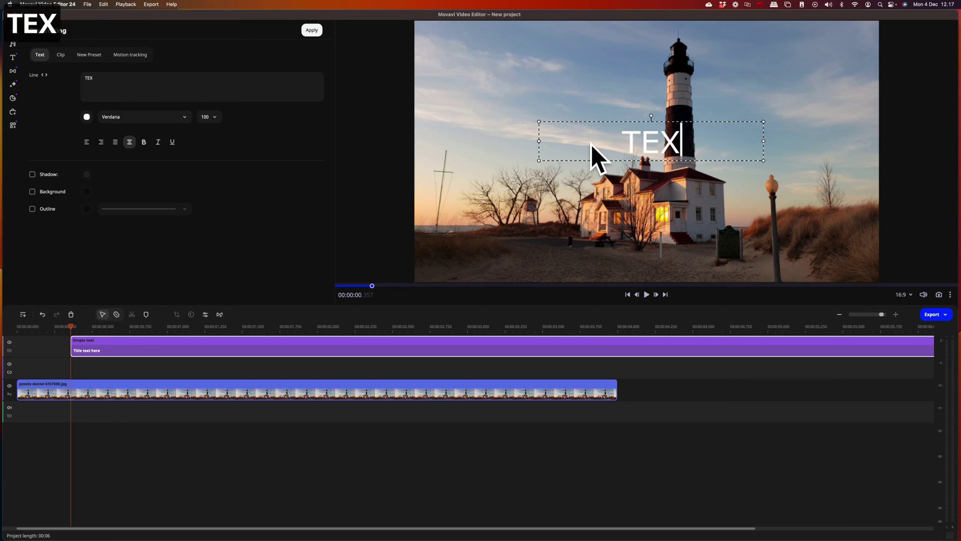
{"action": "type", "text": "HIND PHOTO"}
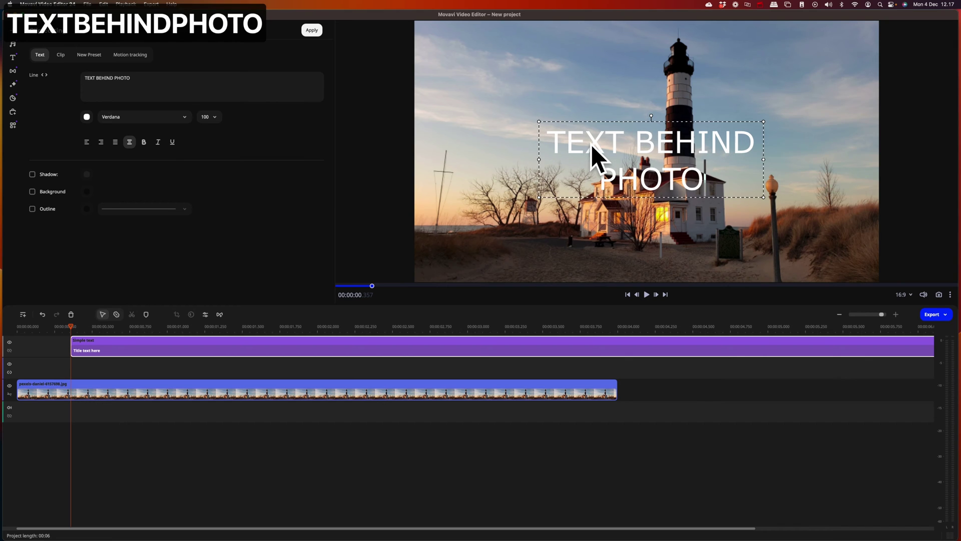
{"action": "left_click_drag", "start_coordinate": [539, 160], "coordinate": [416, 160]}
{"action": "left_click_drag", "start_coordinate": [763, 140], "coordinate": [880, 141]}
Make the title Verdana Bold at size 120 with a shadow
{"action": "left_click", "coordinate": [184, 117]}
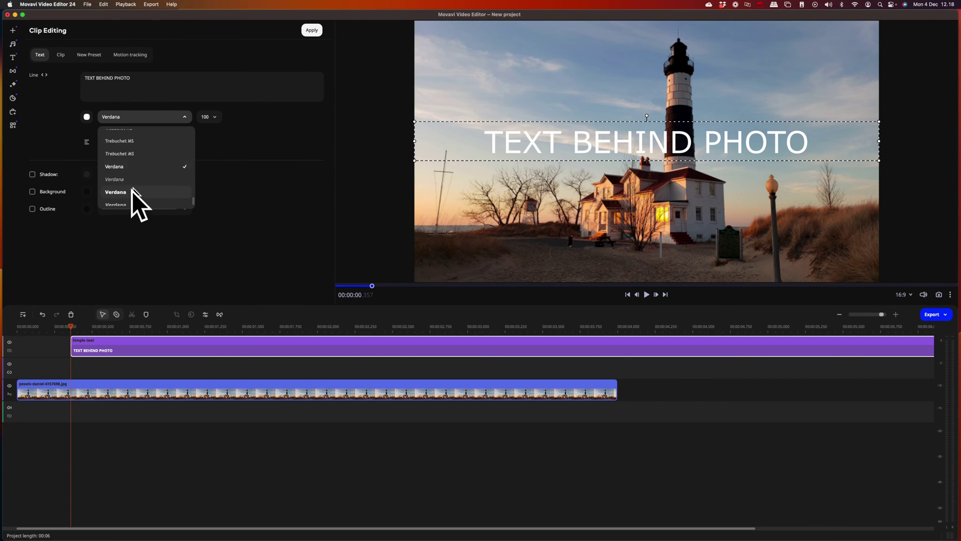
{"action": "left_click", "coordinate": [132, 191]}
{"action": "left_click", "coordinate": [209, 112]}
{"action": "left_click", "coordinate": [208, 232]}
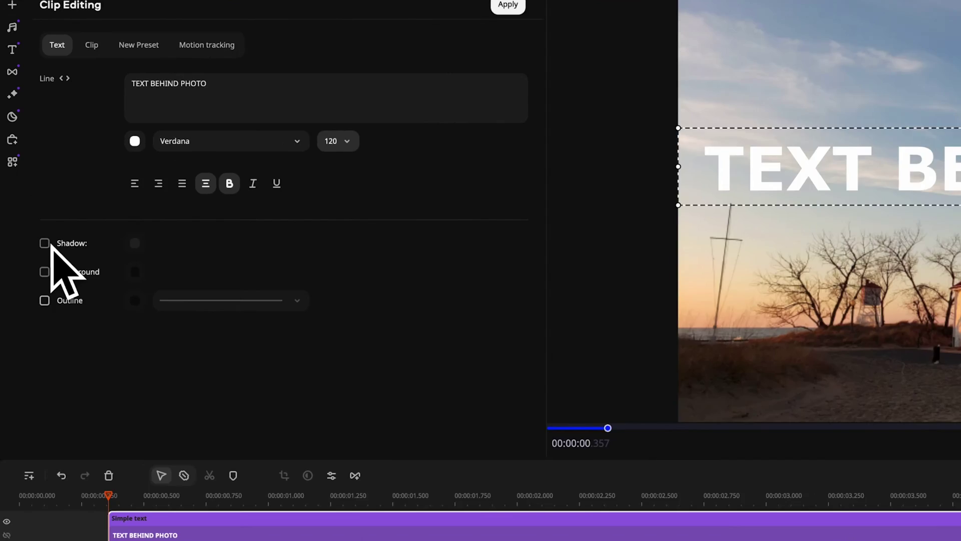
{"action": "left_click", "coordinate": [44, 243]}
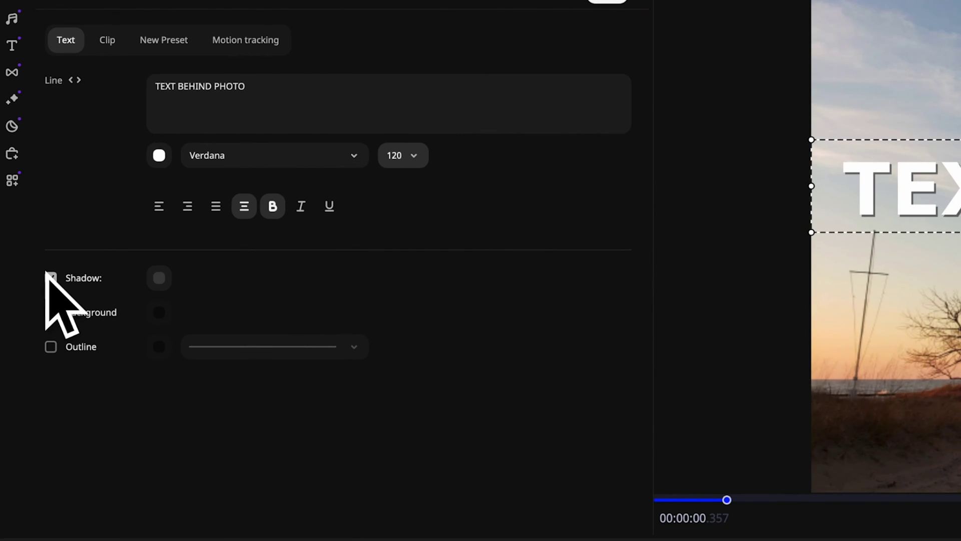
Colour the title orange using the eyedropper on the photo
{"action": "left_click", "coordinate": [134, 140]}
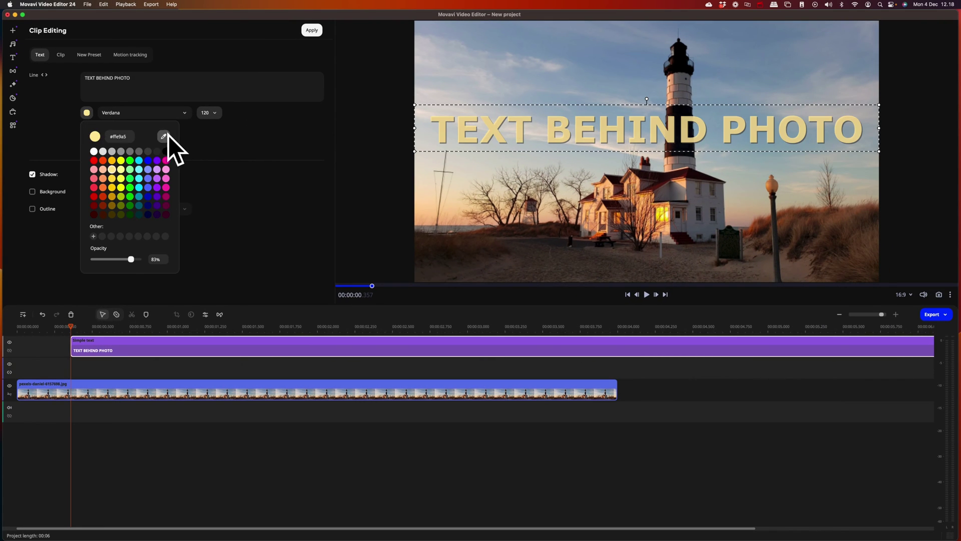
{"action": "left_click", "coordinate": [164, 136]}
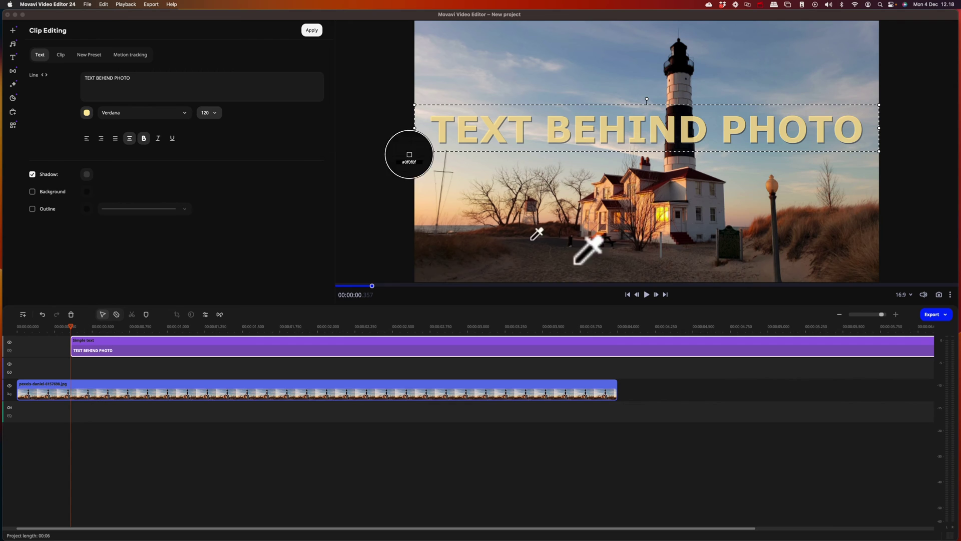
{"action": "left_click", "coordinate": [587, 204]}
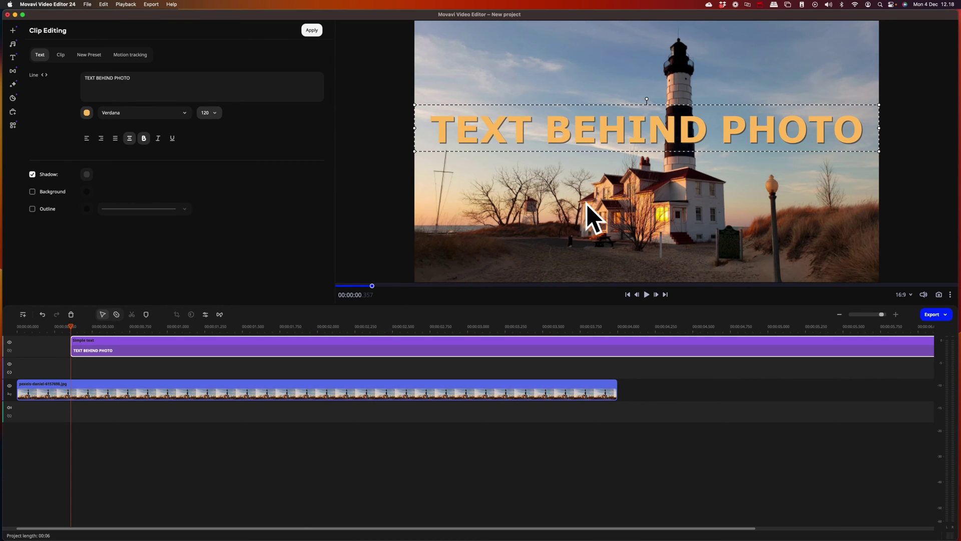
{"action": "left_click", "coordinate": [393, 166]}
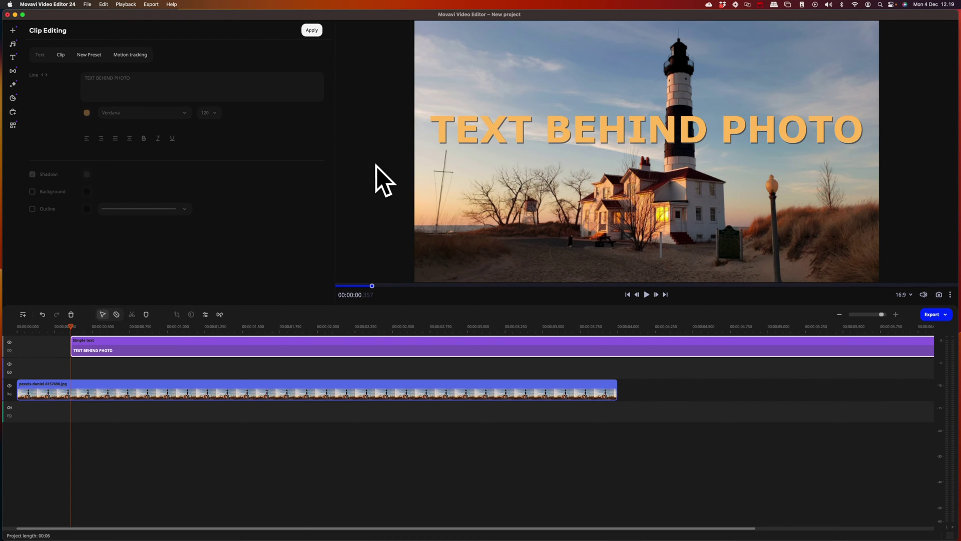
{"action": "left_click", "coordinate": [12, 98]}
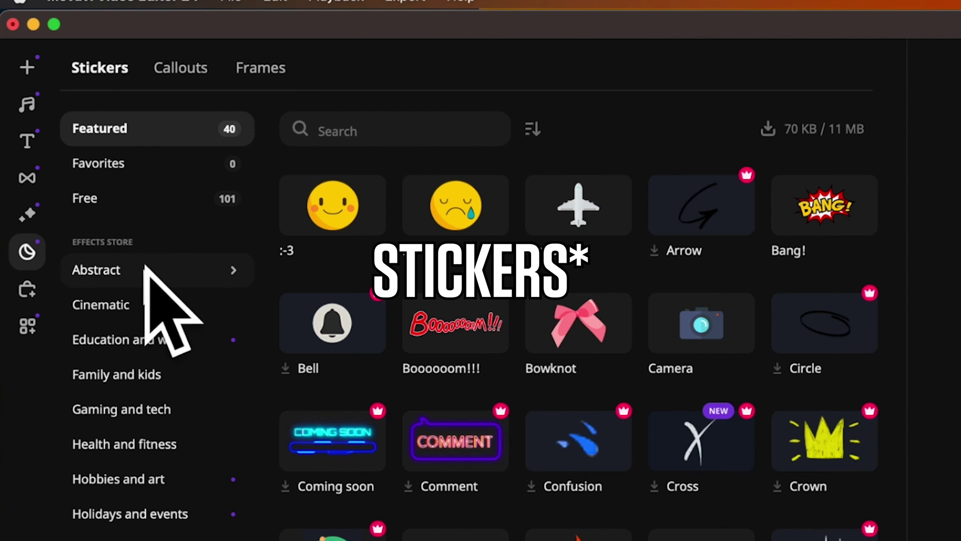
Add a Rectangle shape on a new track and fill it pure green #00ff00
{"action": "left_click", "coordinate": [192, 71]}
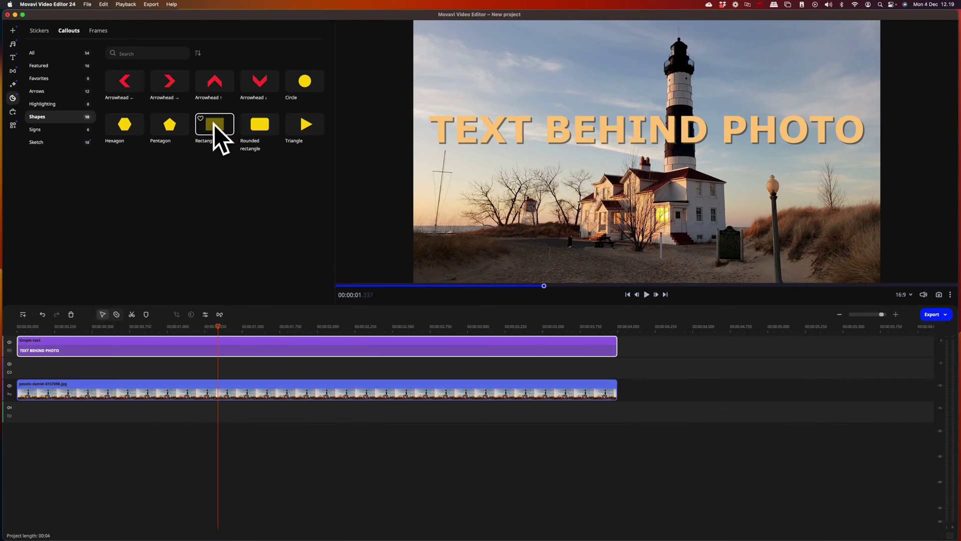
{"action": "left_click_drag", "start_coordinate": [585, 356], "coordinate": [565, 540]}
{"action": "left_click_drag", "start_coordinate": [216, 342], "coordinate": [217, 343]}
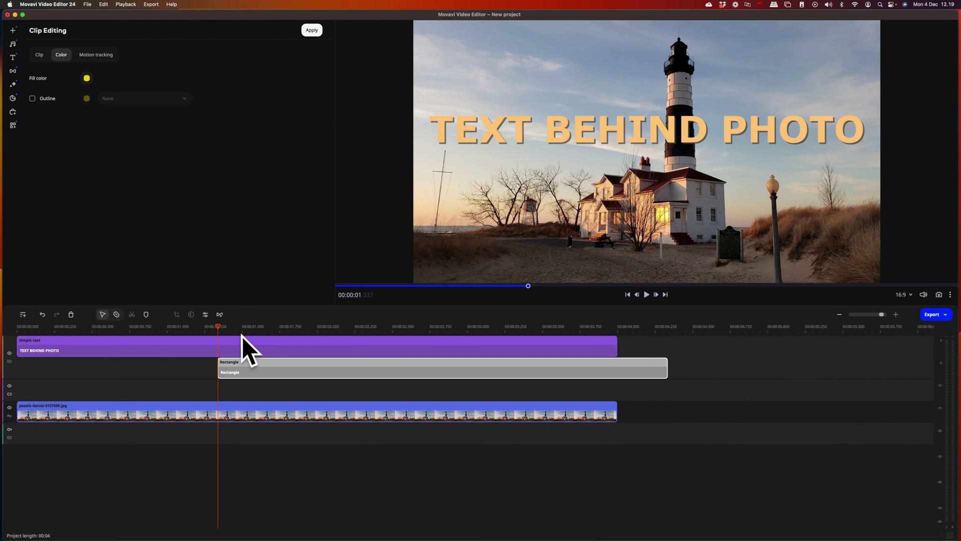
{"action": "left_click", "coordinate": [130, 126]}
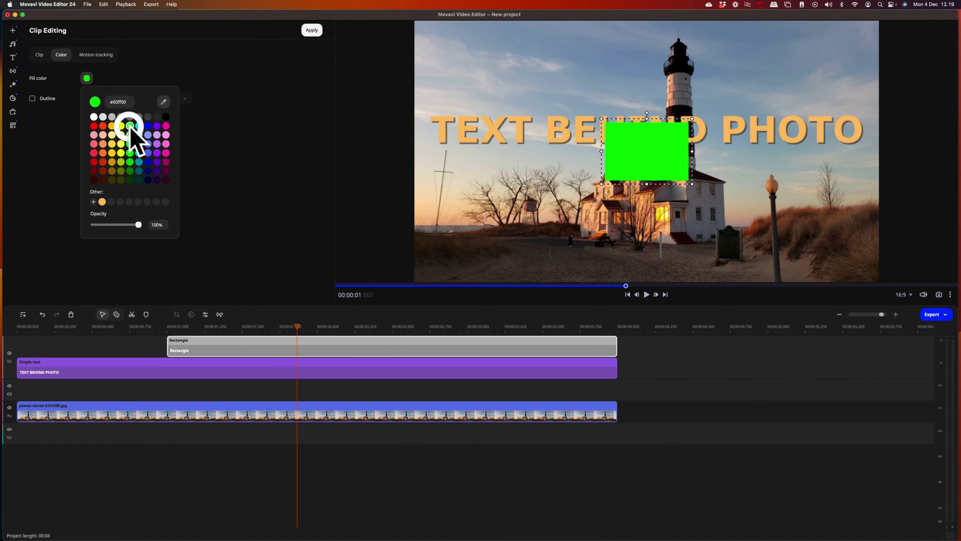
{"action": "left_click", "coordinate": [384, 345]}
Fit the green rectangle over the lighthouse tower and duplicate it onto another track
{"action": "left_click_drag", "start_coordinate": [641, 142], "coordinate": [679, 124]}
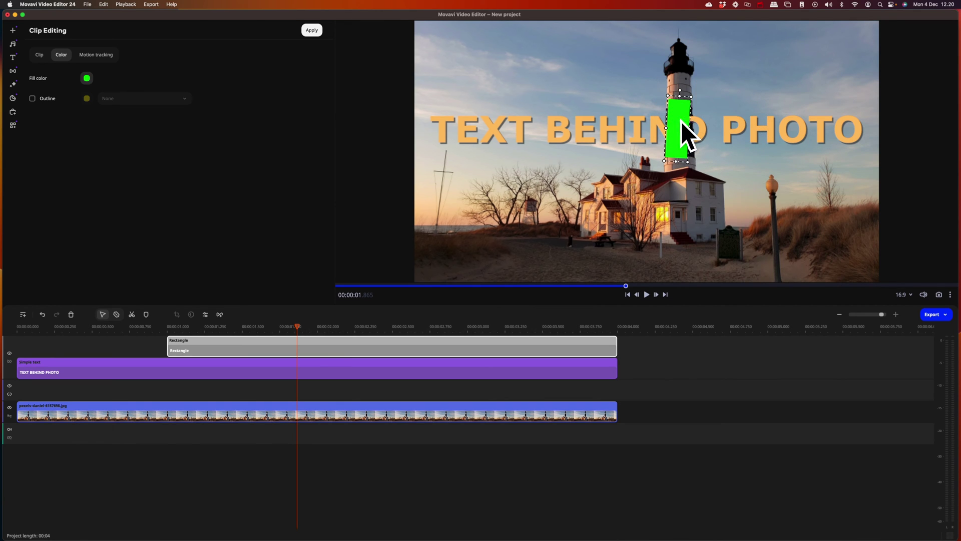
{"action": "left_click_drag", "start_coordinate": [681, 122], "coordinate": [679, 121]}
{"action": "left_click", "coordinate": [672, 143]}
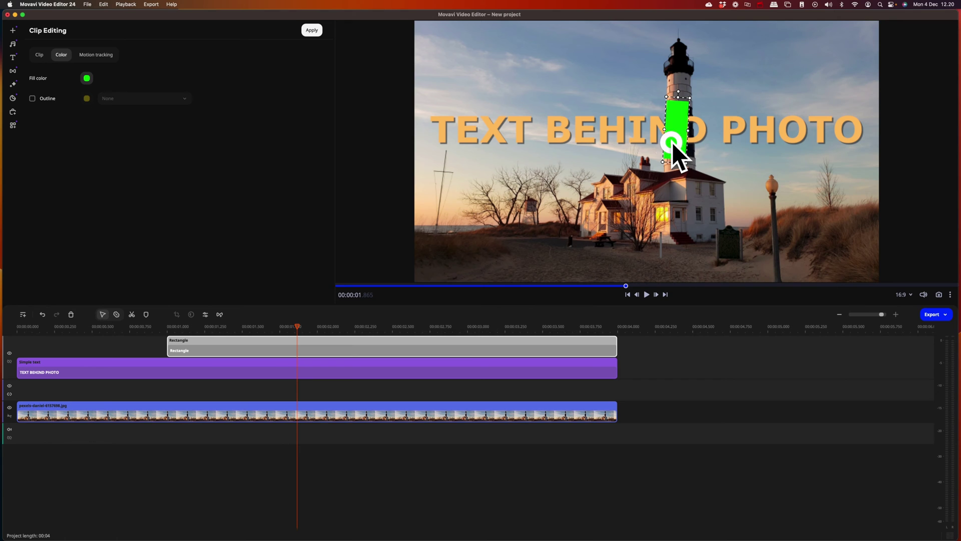
{"action": "right_click", "coordinate": [428, 344]}
{"action": "left_click", "coordinate": [445, 480]}
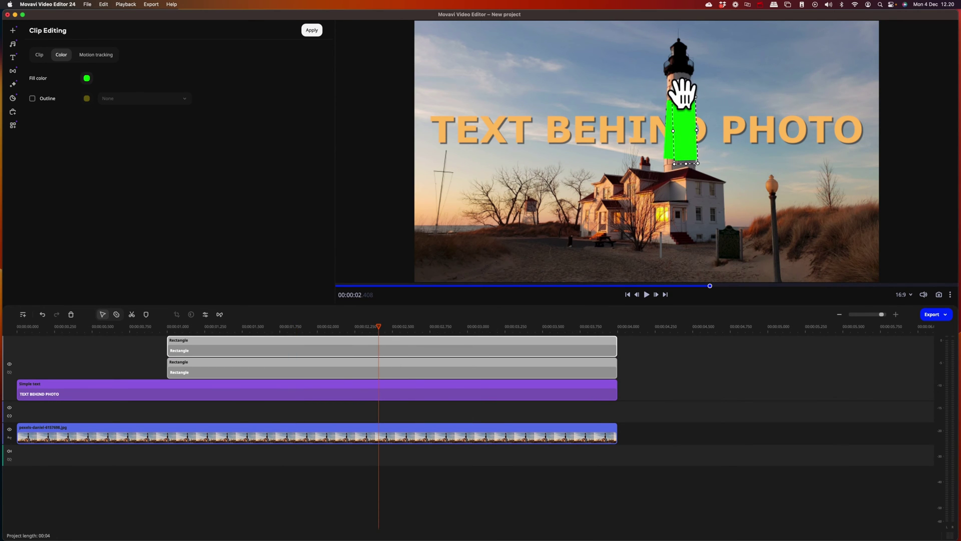
{"action": "left_click", "coordinate": [685, 119]}
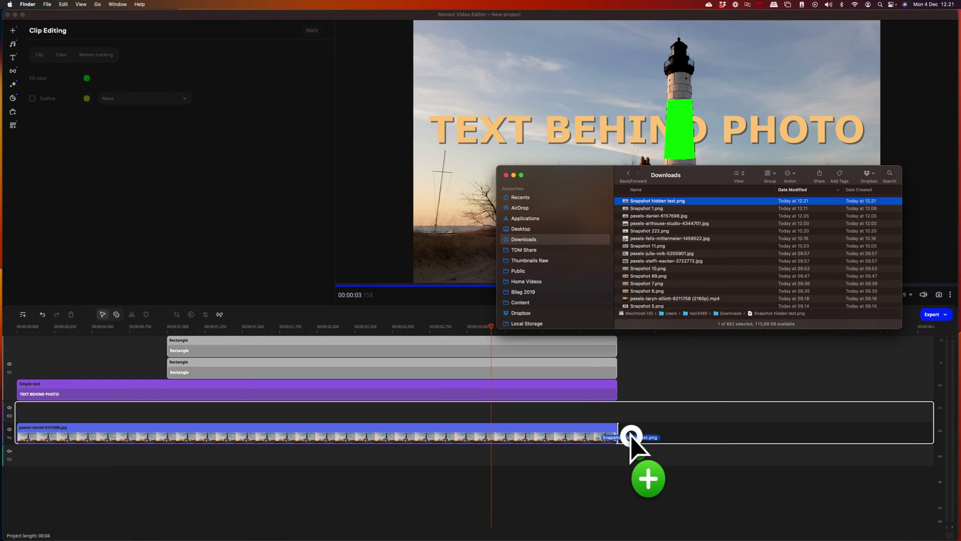
Add the frame snapshot after the photo and chroma-key out its green patch
{"action": "left_click_drag", "start_coordinate": [633, 439], "coordinate": [673, 399]}
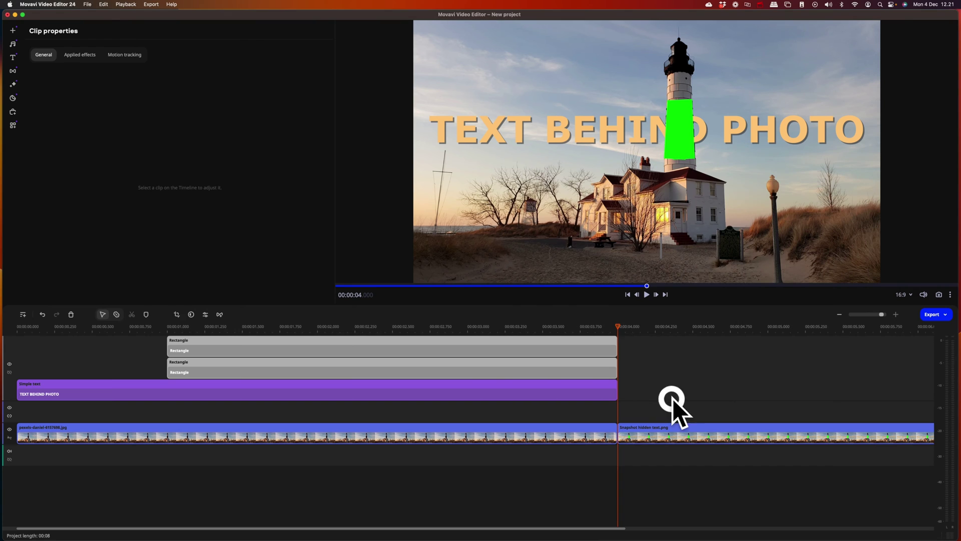
{"action": "left_click", "coordinate": [744, 425]}
{"action": "left_click", "coordinate": [12, 125]}
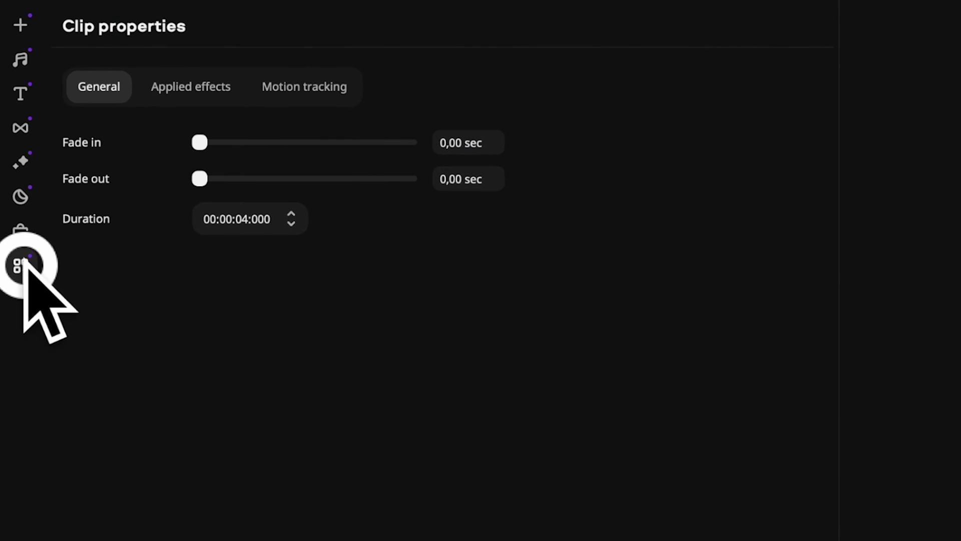
{"action": "left_click", "coordinate": [48, 144]}
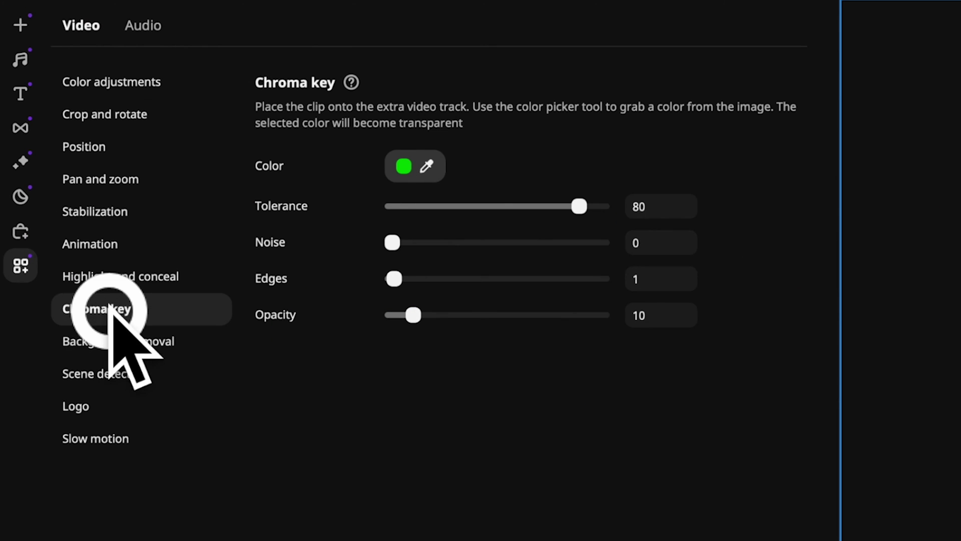
{"action": "left_click", "coordinate": [406, 168]}
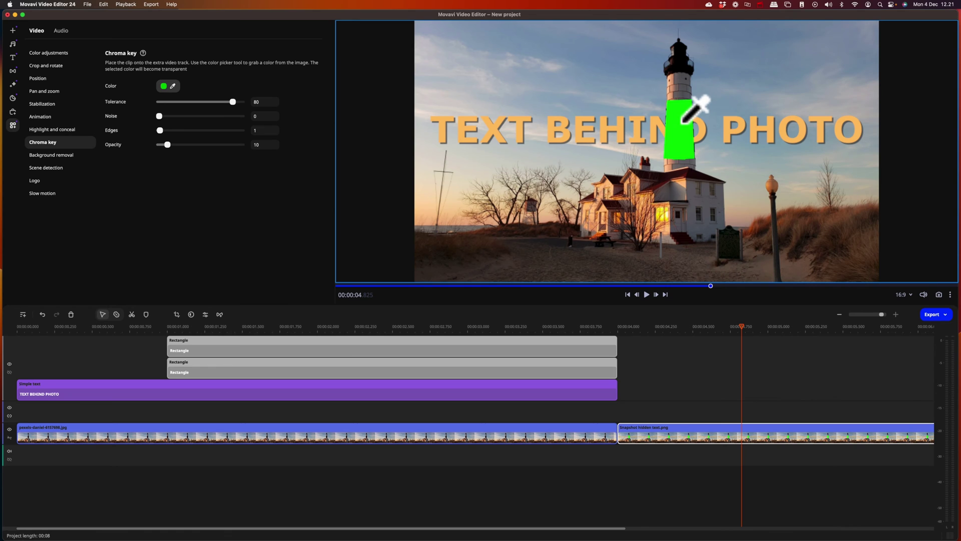
{"action": "left_click", "coordinate": [681, 122]}
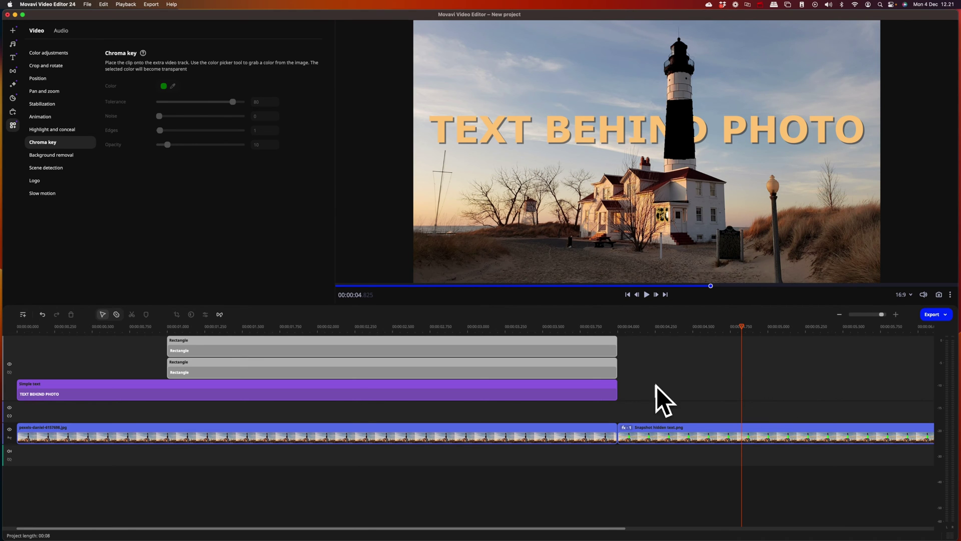
Cut the title clip and the rectangle clips from the timeline
{"action": "left_click", "coordinate": [352, 389]}
{"action": "key", "text": "super+x"}
{"action": "left_click", "coordinate": [532, 344]}
{"action": "key", "text": "super+x"}
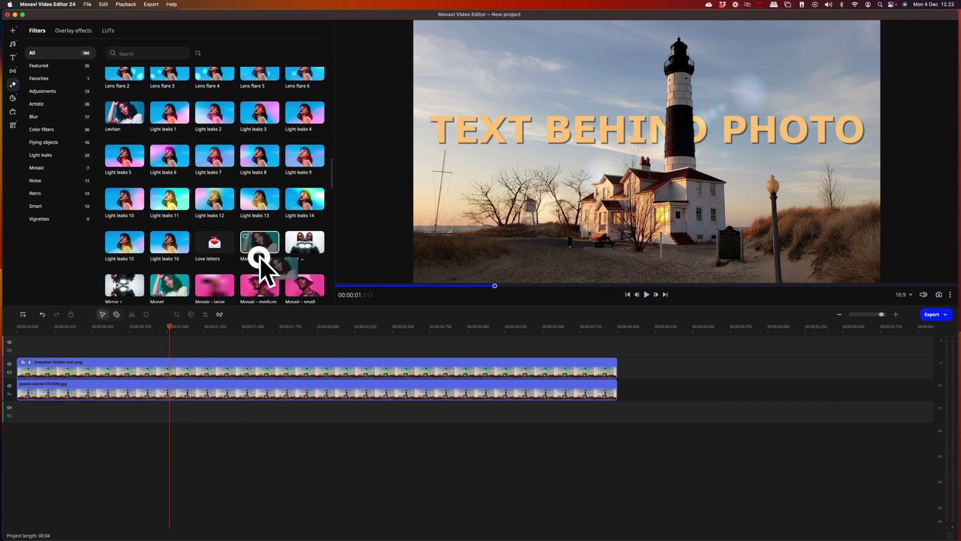
Apply the Monet filter to the snapshot layer and bring up the export settings
{"action": "left_click_drag", "start_coordinate": [169, 297], "coordinate": [224, 361]}
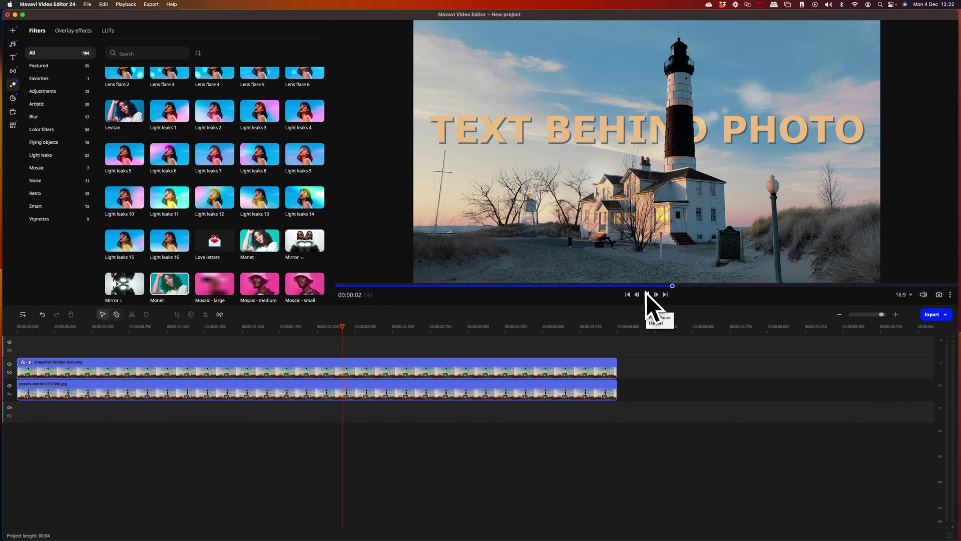
{"action": "left_click", "coordinate": [932, 315]}
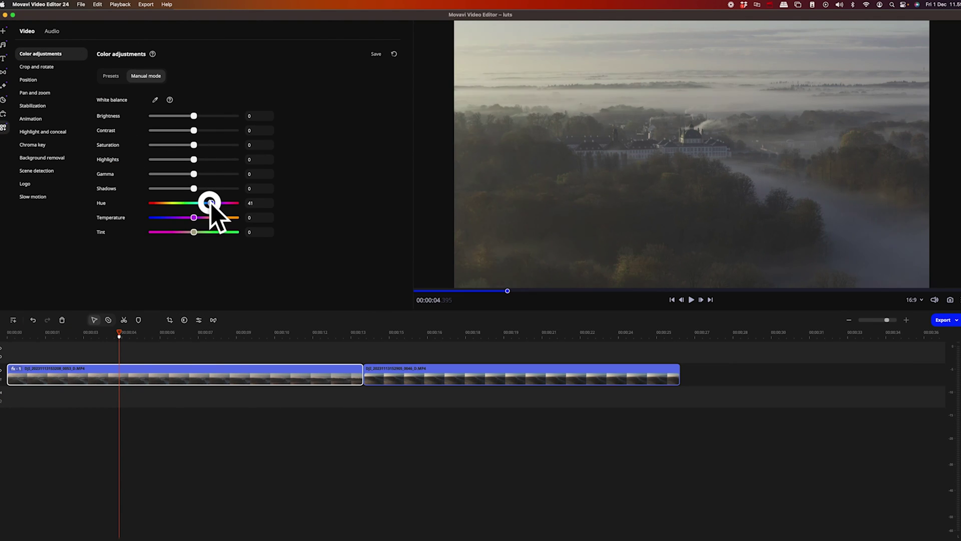
Try hue shifts on the aerial clip, then leave Hue at 0 and Tint at 11
{"action": "left_click_drag", "start_coordinate": [210, 202], "coordinate": [159, 200]}
{"action": "mouse_move", "coordinate": [194, 232]}
{"action": "left_mouse_down"}
{"action": "mouse_move", "coordinate": [230, 232]}
{"action": "mouse_move", "coordinate": [154, 232]}
{"action": "mouse_move", "coordinate": [197, 232]}
{"action": "left_mouse_up"}
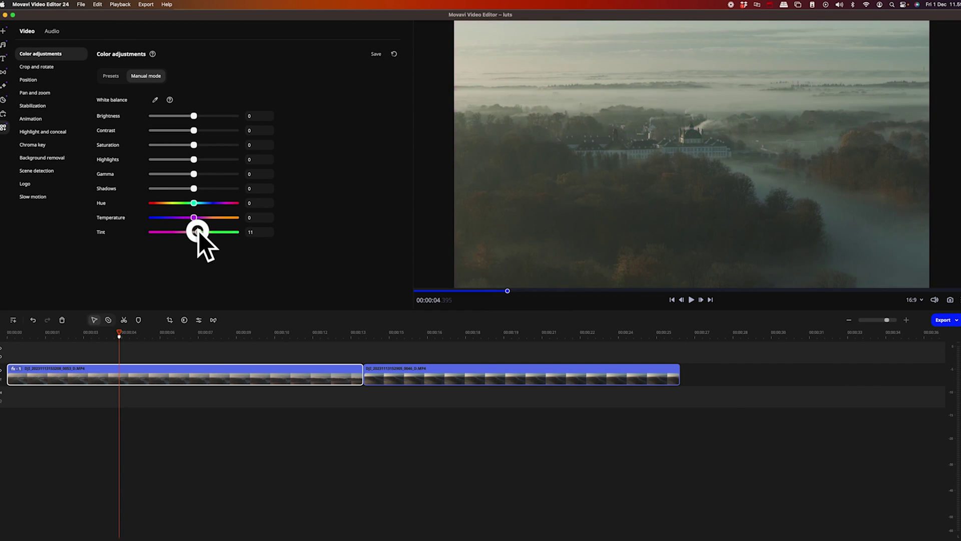